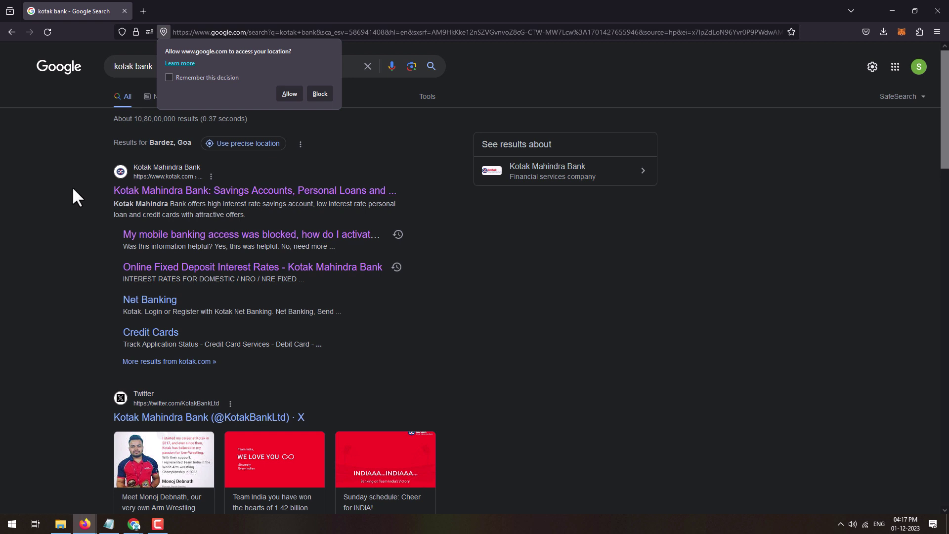
Step: Block the location request and open the Kotak Mahindra Bank result for 'kotak bank'
left_click(319, 94)
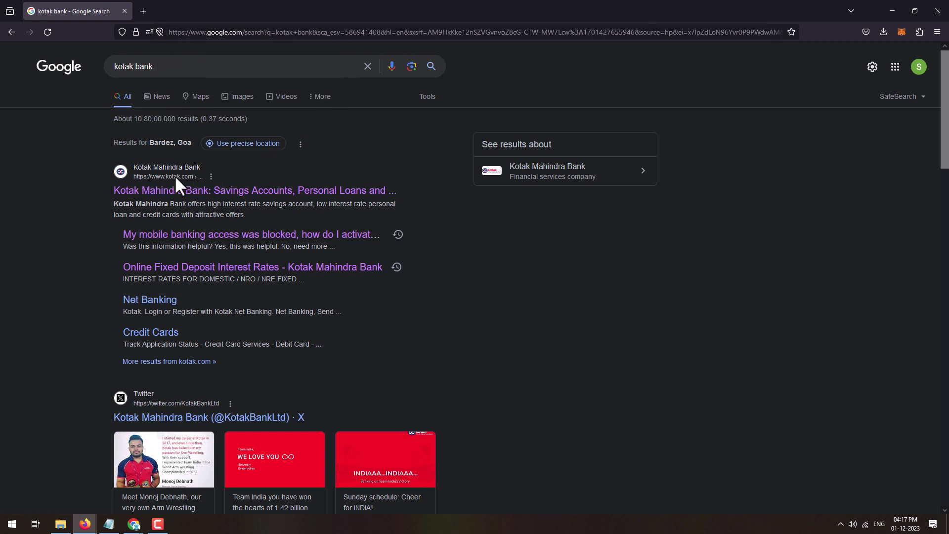
left_click(179, 192)
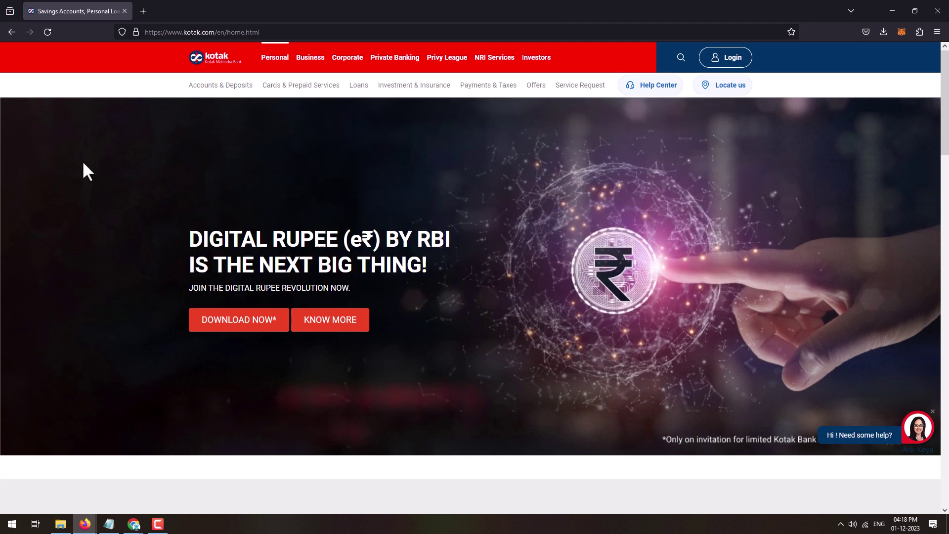
Step: On the net banking login page, enter the customer ID and the image captcha, then continue
left_click(730, 57)
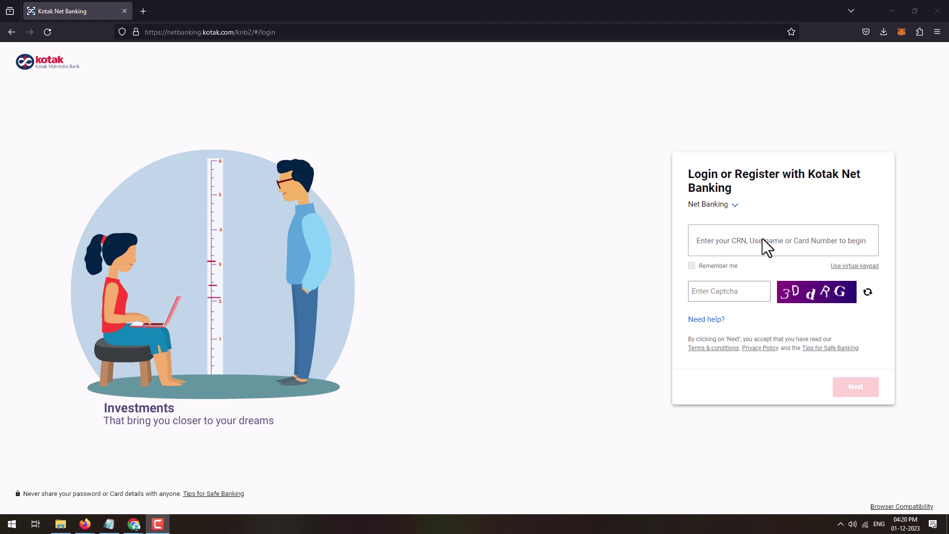
left_click(789, 245)
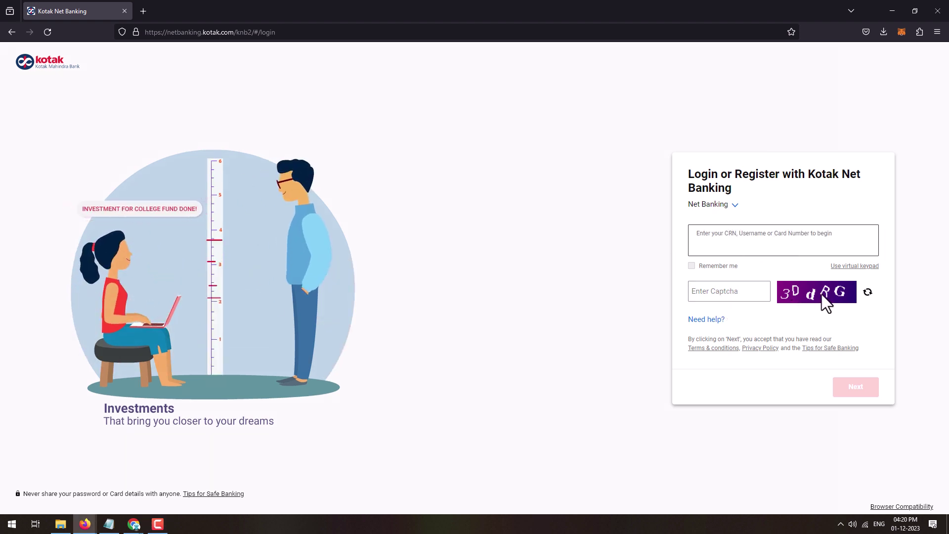
left_click(733, 297)
type("3DdRG")
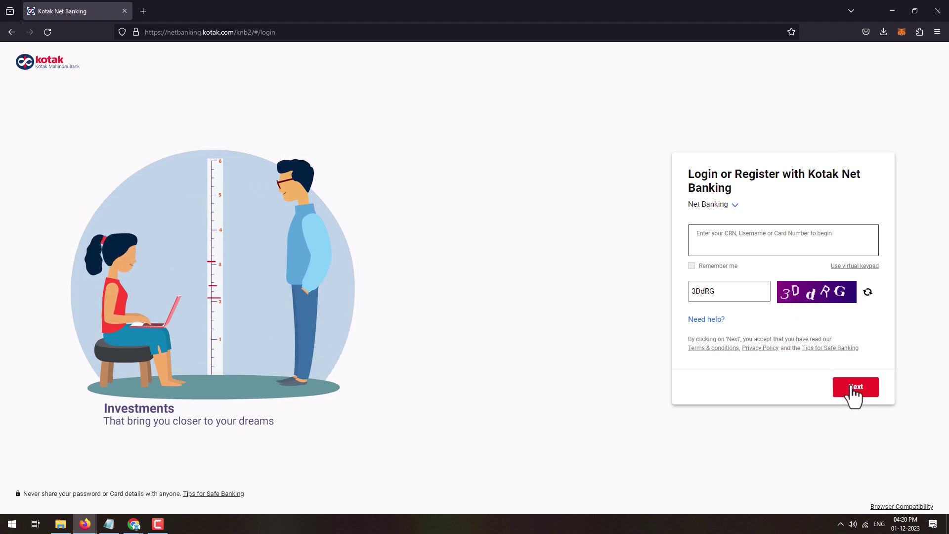
left_click(852, 388)
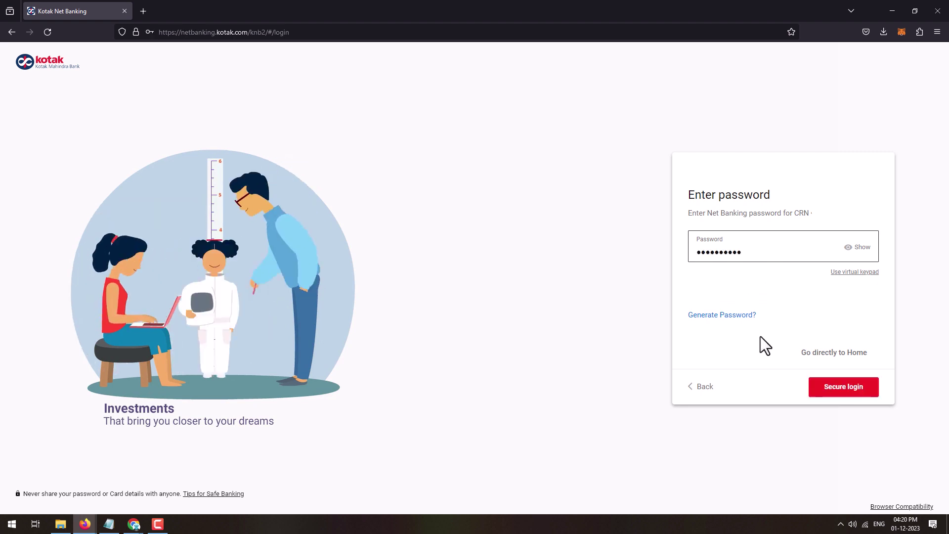
Step: Complete secure login with the account password and the SMS one-time code
left_click(844, 391)
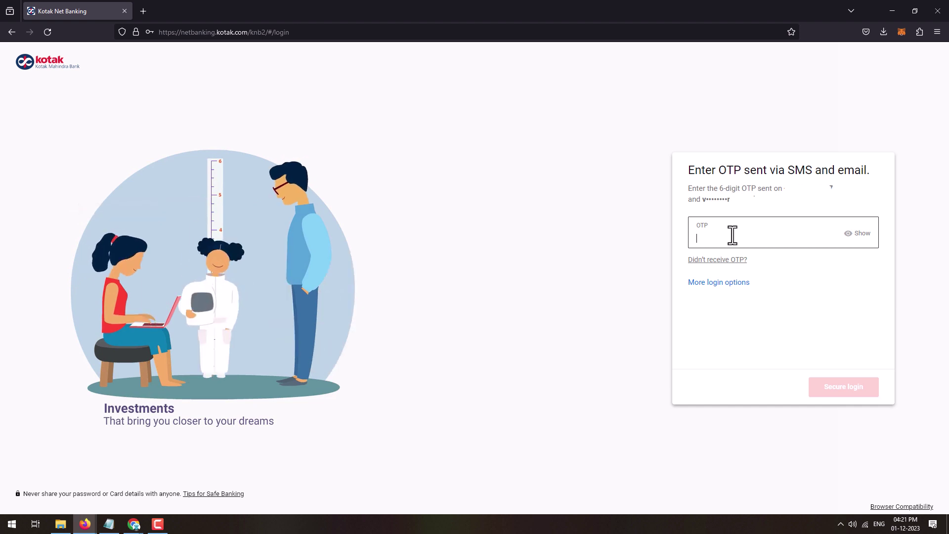
key("ctrl+v")
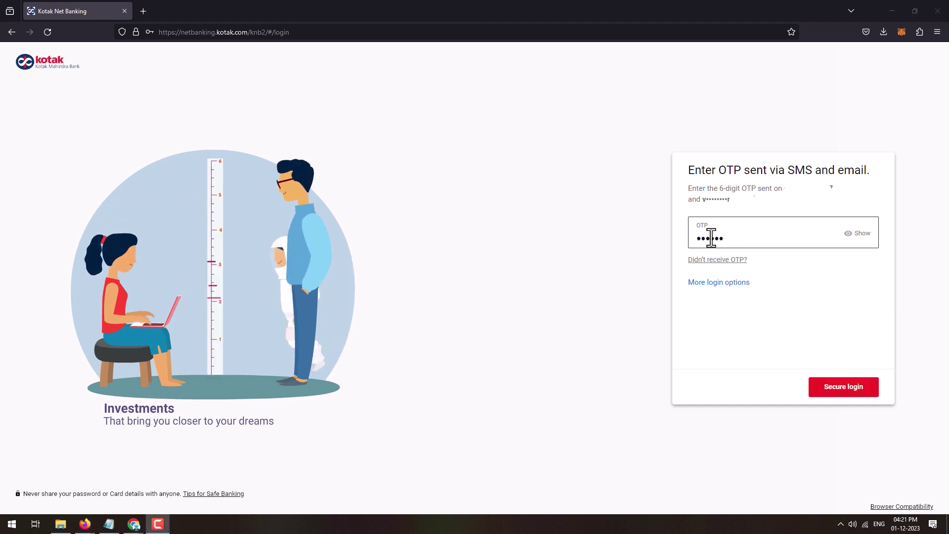
left_click(858, 396)
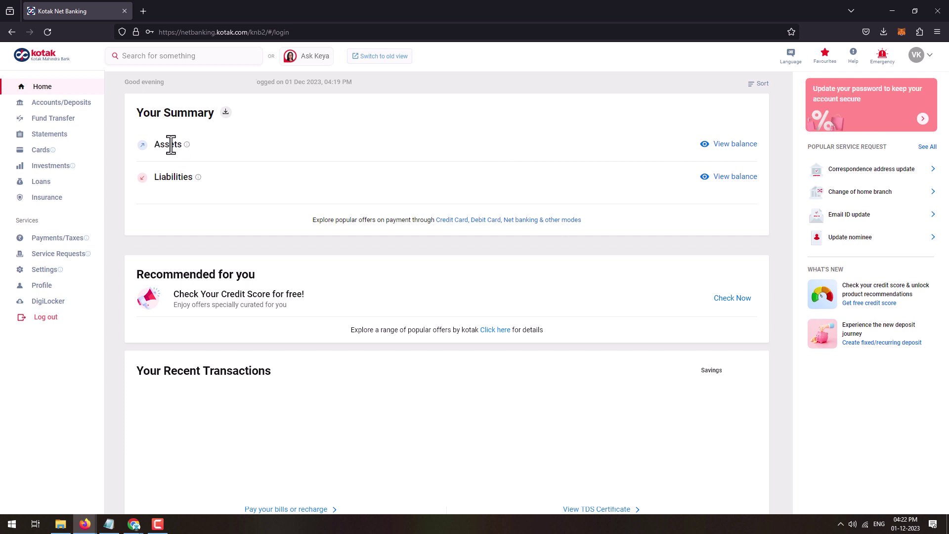
Step: Reveal the ₹62,589.77 balance, then go to Fixed and Recurring Deposits to open a fixed deposit
mouse_move(189, 148)
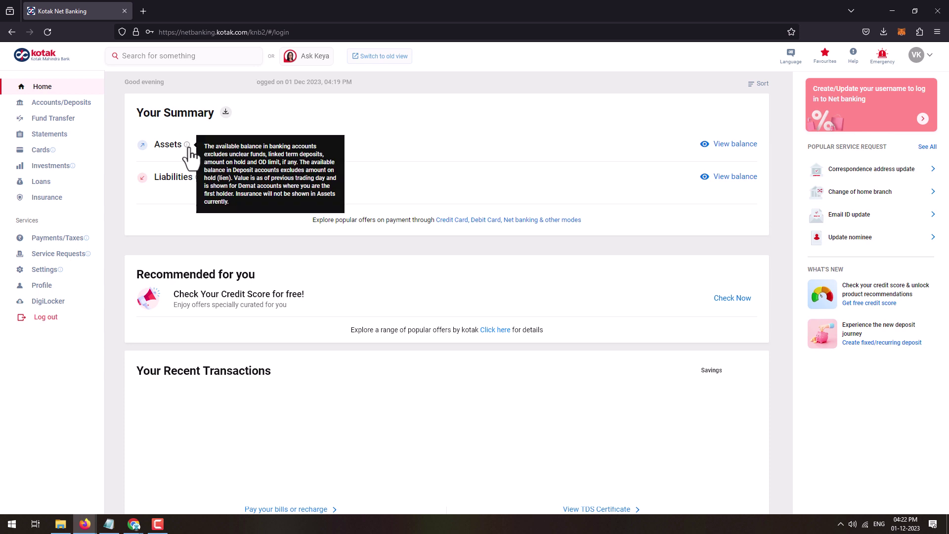
left_click(746, 144)
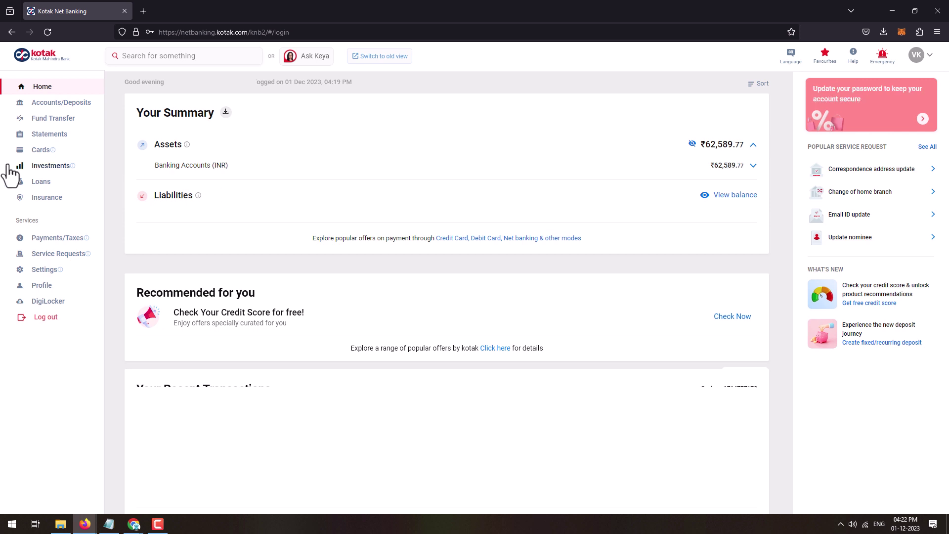
left_click(79, 106)
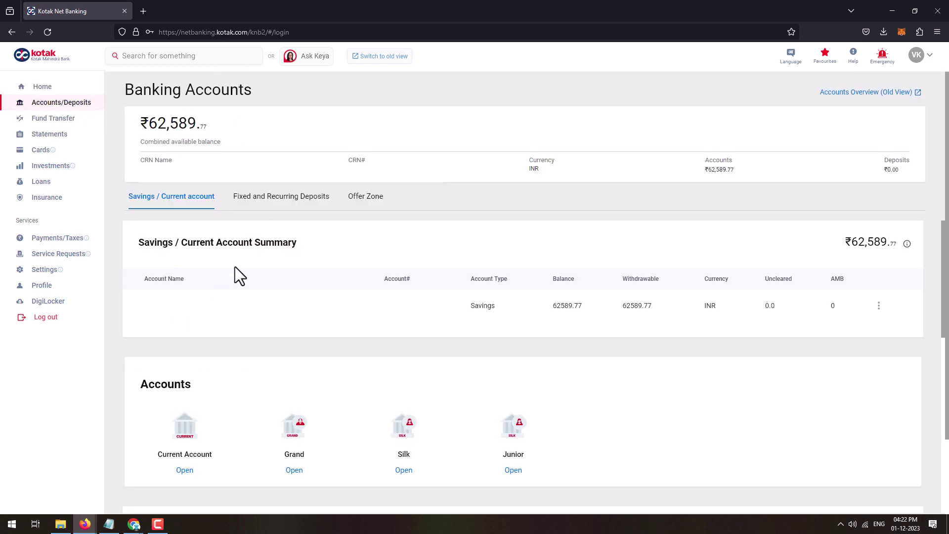
left_click(295, 203)
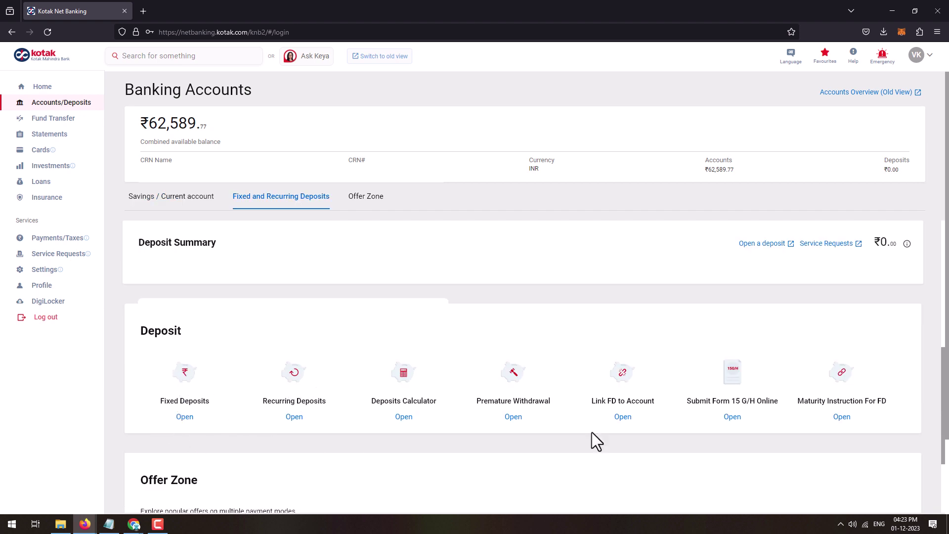
left_click(187, 418)
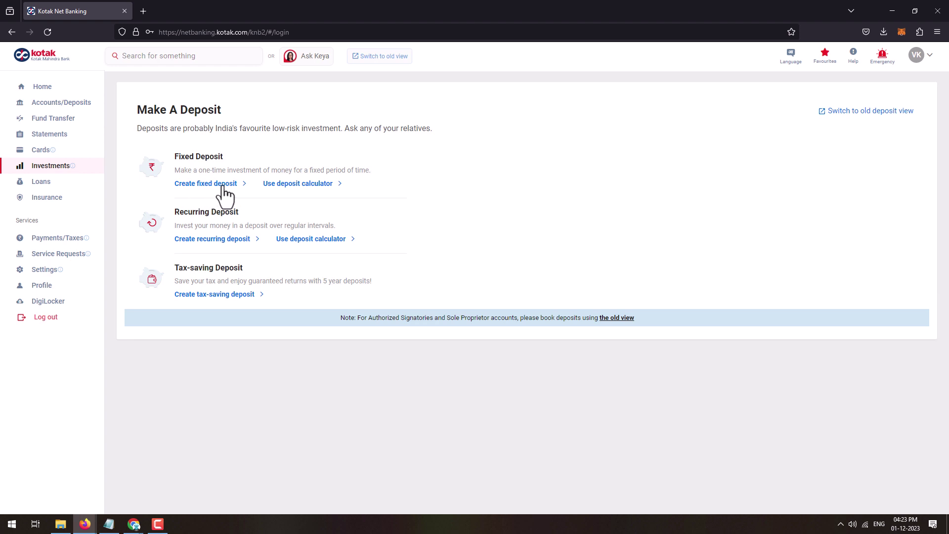
Step: Start a new fixed deposit of 50000 and review the tenure and interest rate table
left_click(213, 184)
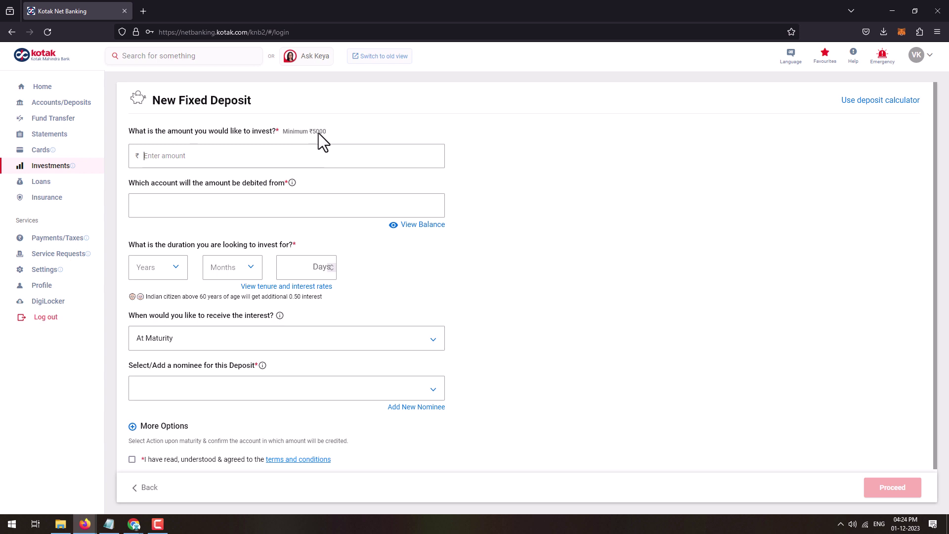
type("500000")
left_click(310, 287)
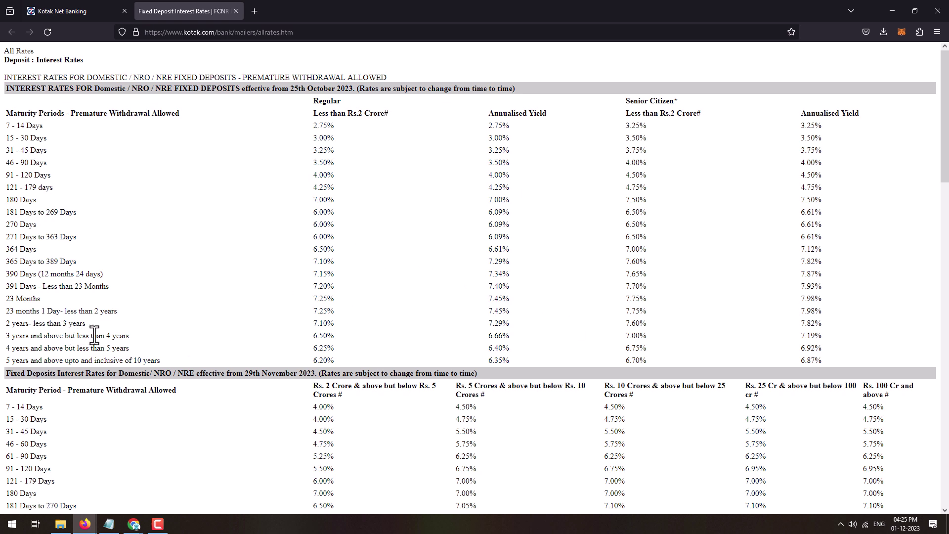
key("ctrl+w")
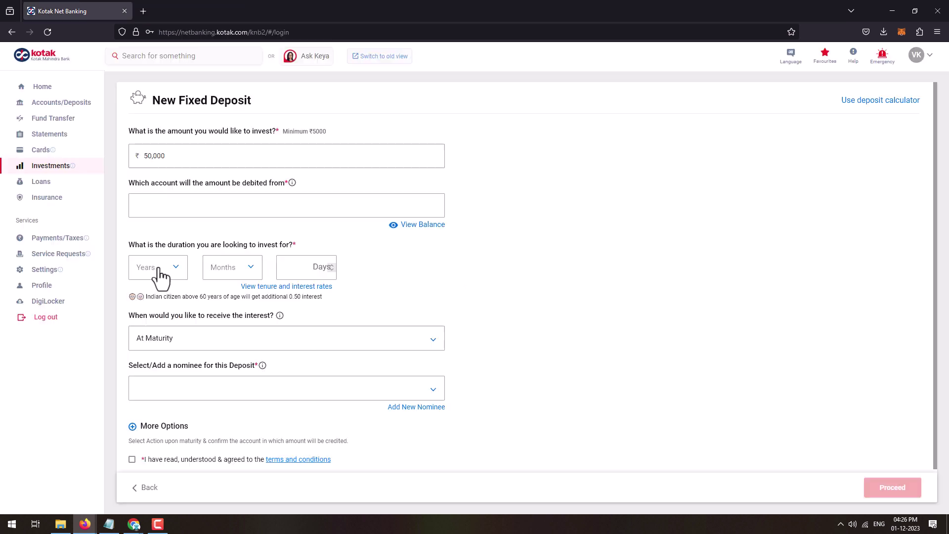
Step: Set the deposit term to 2 Years 11 Months and check the maturity summary
left_click(156, 271)
left_click(146, 339)
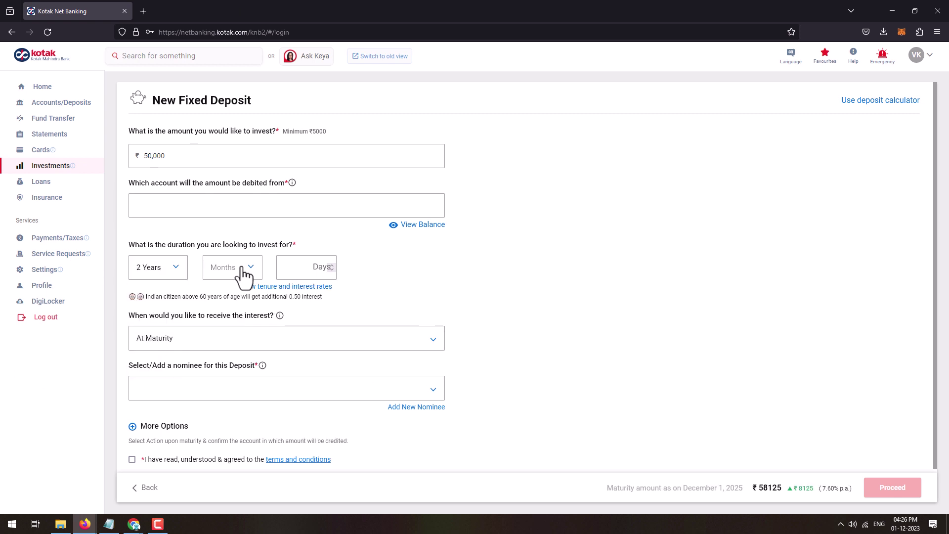
left_click(245, 273)
left_click_drag(259, 292, 267, 388)
left_click(227, 367)
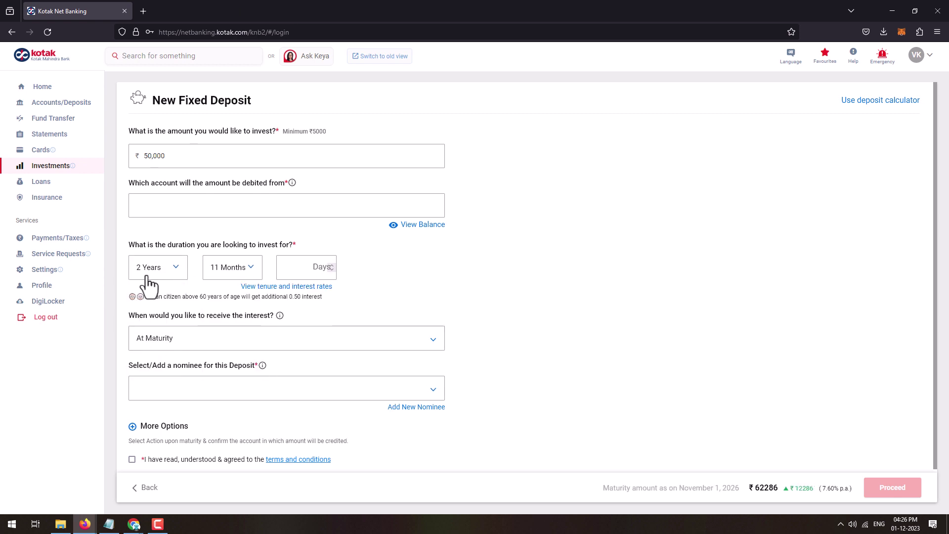
left_click_drag(655, 488, 839, 487)
left_click(835, 489)
Step: Try a 5-year term for comparison, then bring up the interest payout options
left_click(157, 271)
left_click_drag(185, 302, 185, 311)
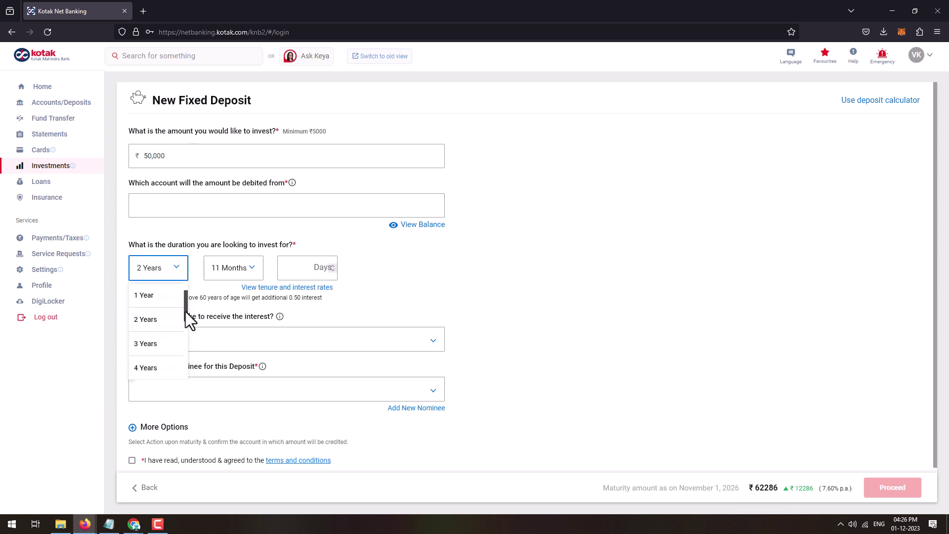
left_click_drag(185, 311, 185, 319)
left_click(148, 367)
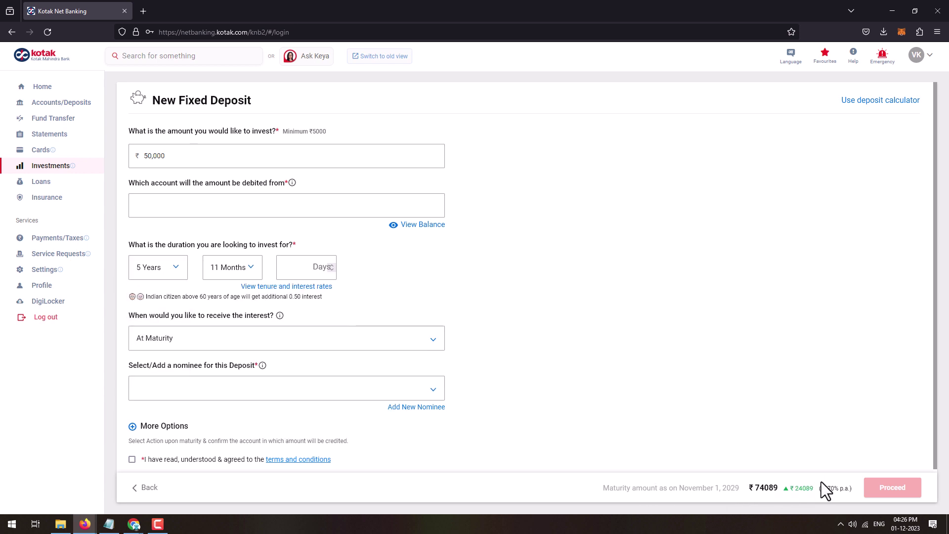
left_click(232, 270)
left_click(240, 345)
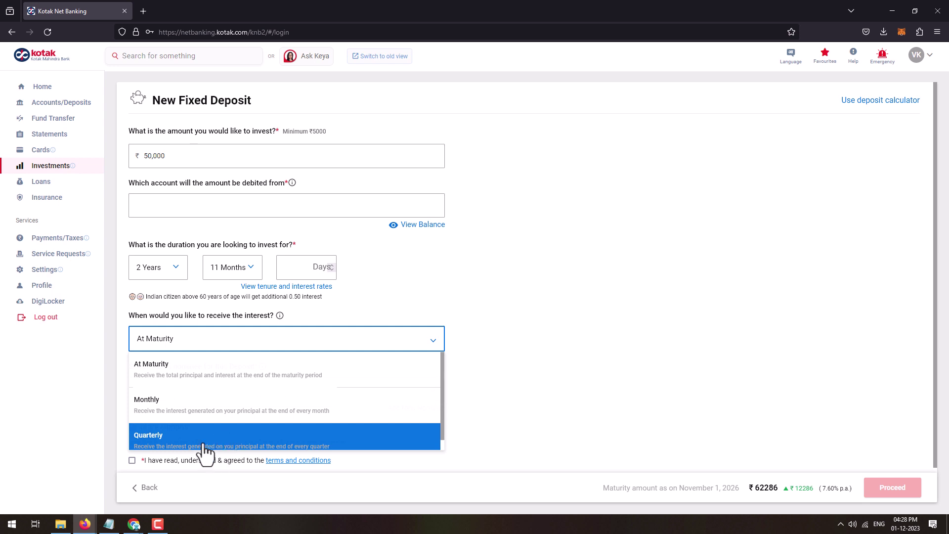
Step: Keep the interest payout set to At Maturity
left_click(189, 370)
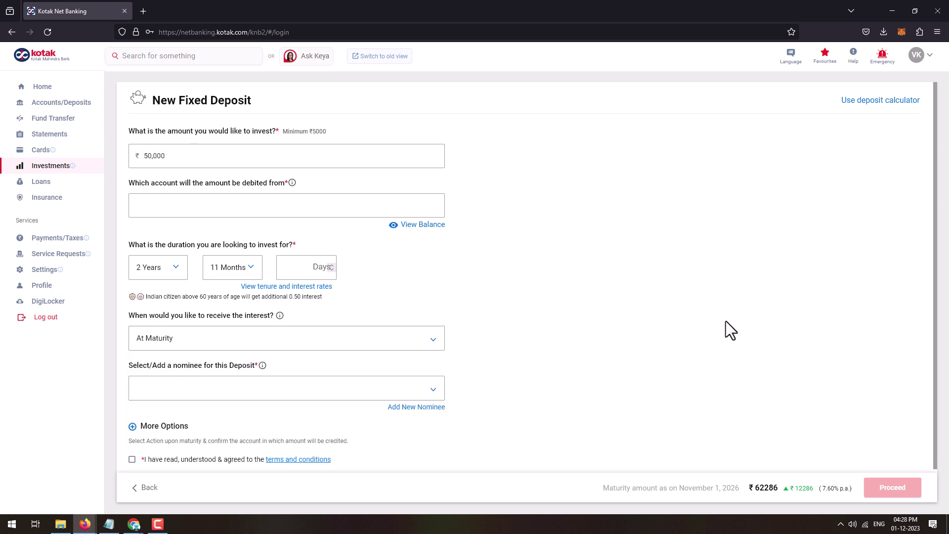
left_click(279, 341)
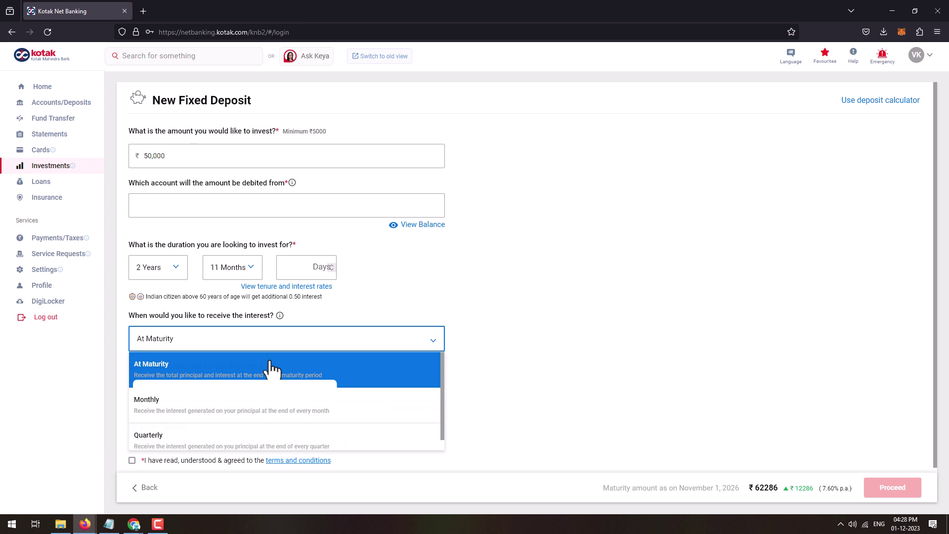
left_click(273, 369)
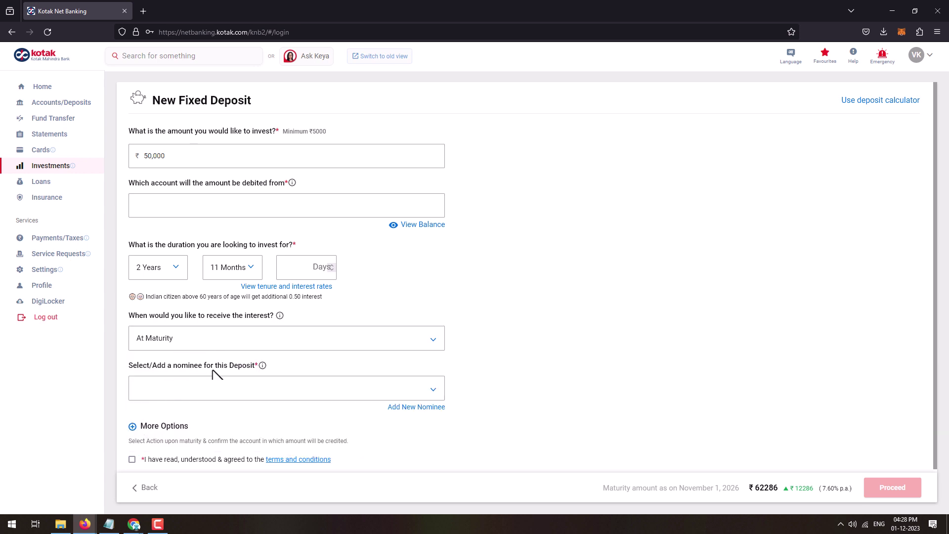
Step: Leave the nominee unchanged and expand the More Options section
left_click(177, 394)
left_click(171, 398)
left_click(530, 374)
left_click(133, 426)
scroll(136, 437, "down", 5)
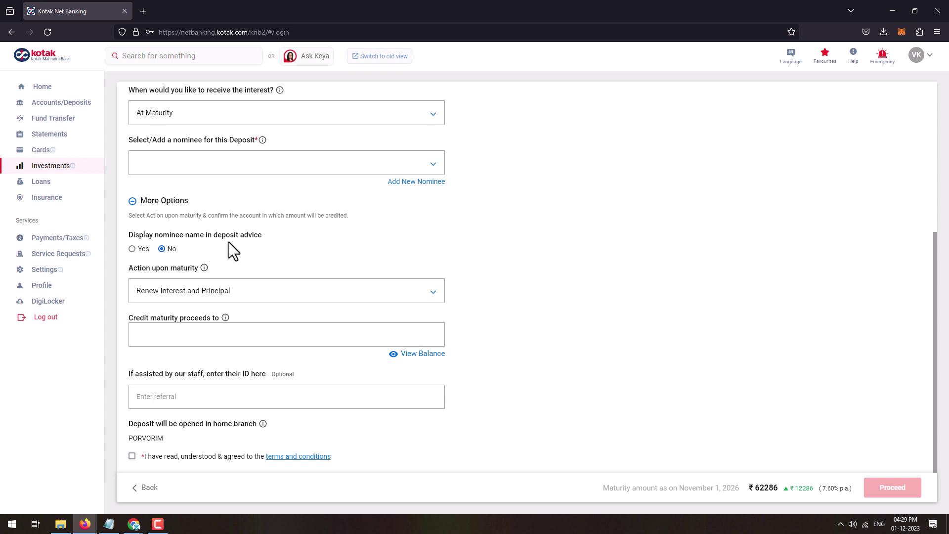
Step: Display nominee name Yes, choose Renew Interest and Principal on maturity, and accept the terms
left_click(132, 250)
left_click(310, 295)
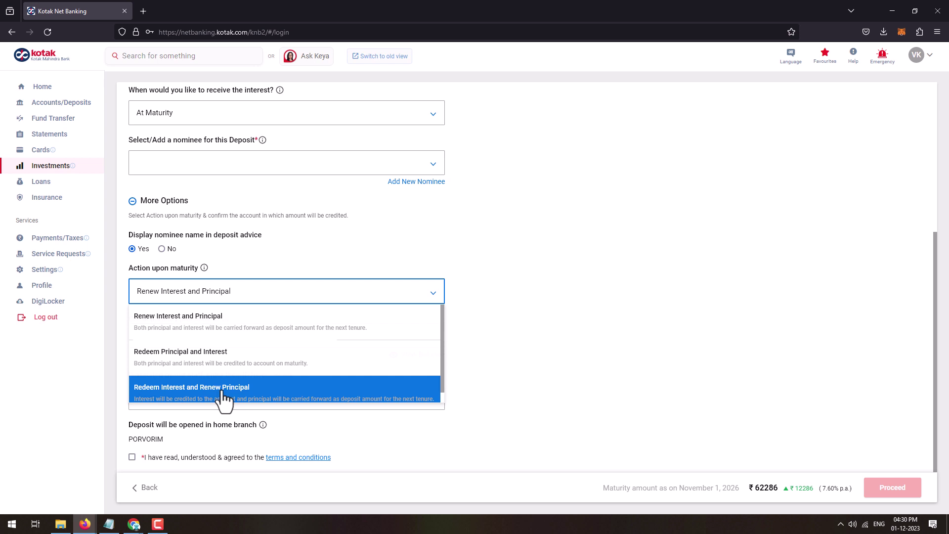
left_click(160, 327)
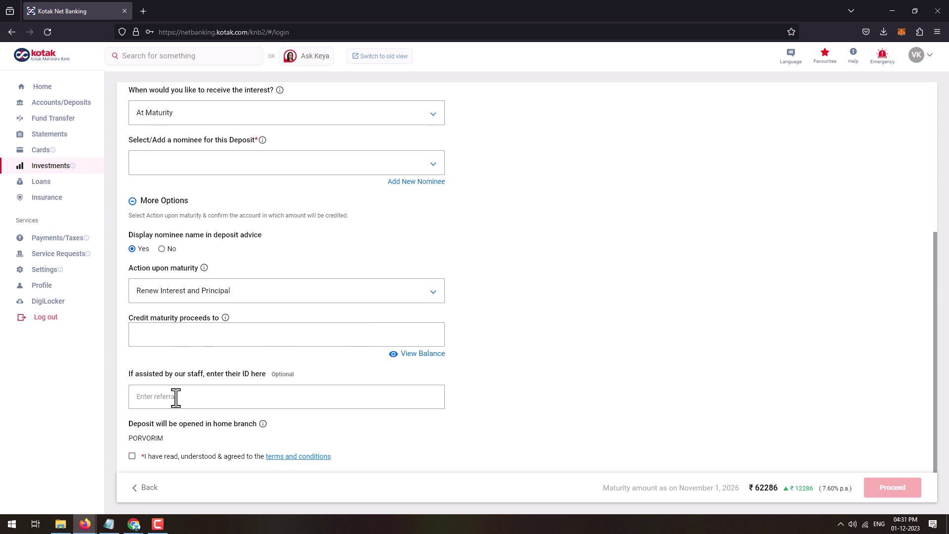
left_click(152, 395)
left_click(131, 456)
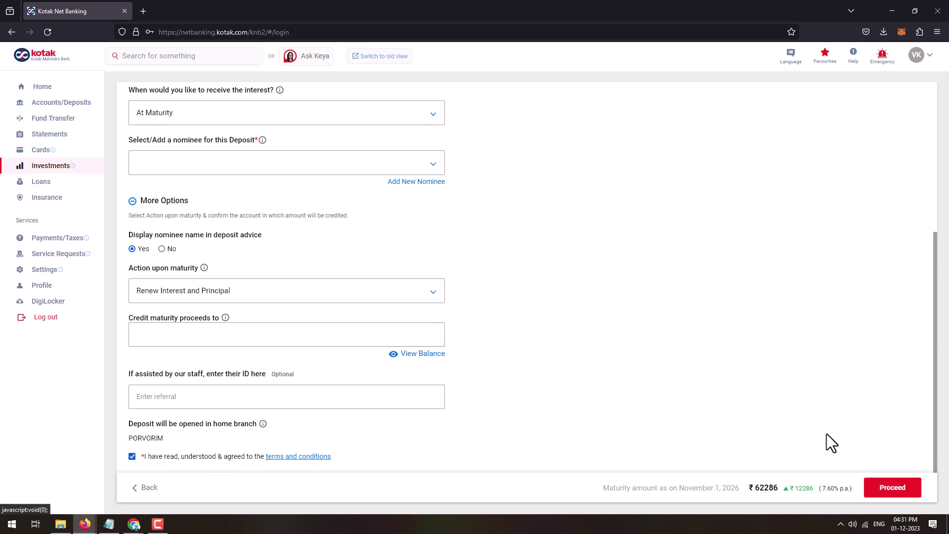
Step: Verify the ₹50,000, 2-year 11-month deposit details and submit the deposit
left_click(892, 488)
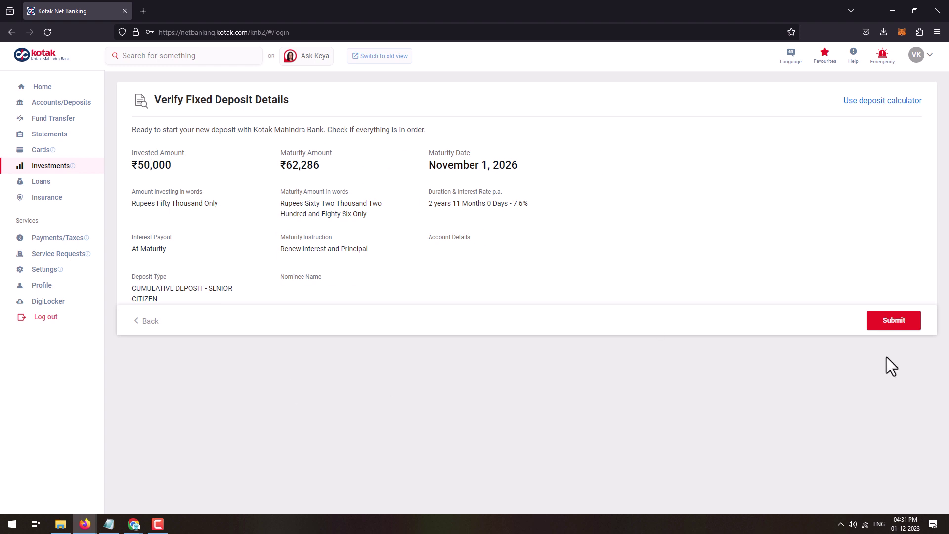
left_click(893, 321)
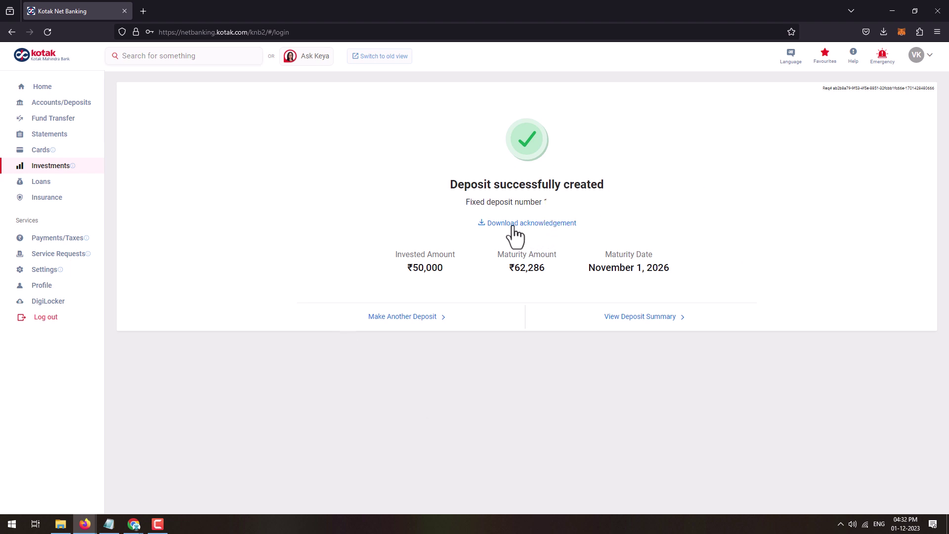
Step: Download the fixed deposit acknowledgement PDF, review it, then close the downloads panel and PDF
left_click(546, 224)
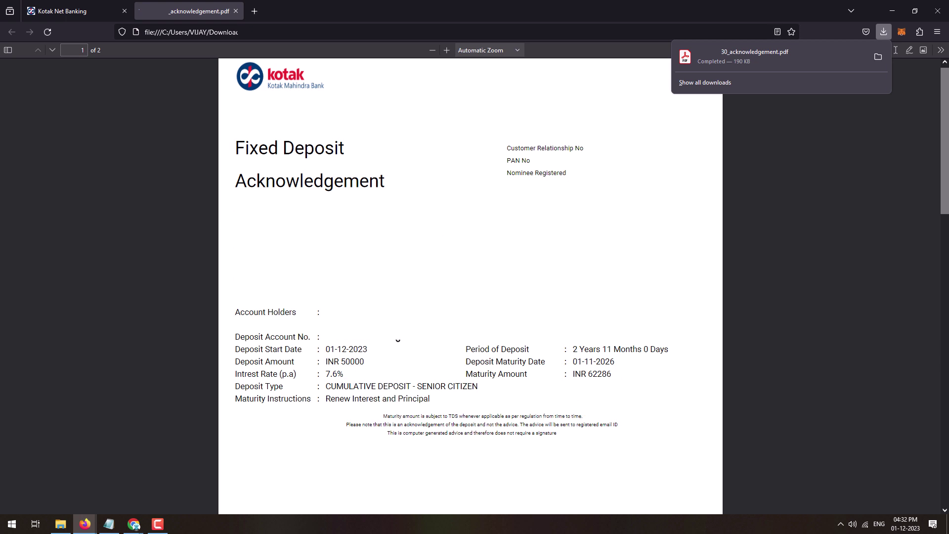
left_click(236, 11)
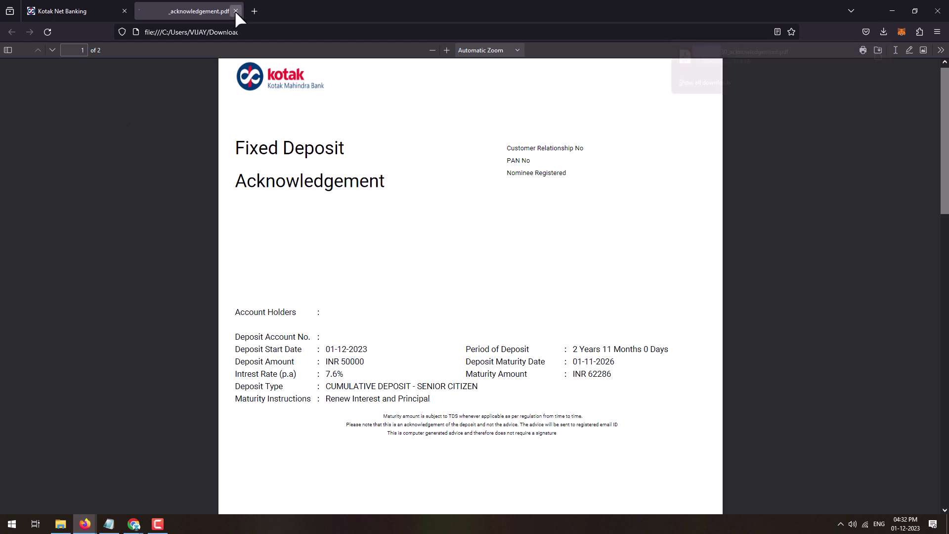
left_click(235, 10)
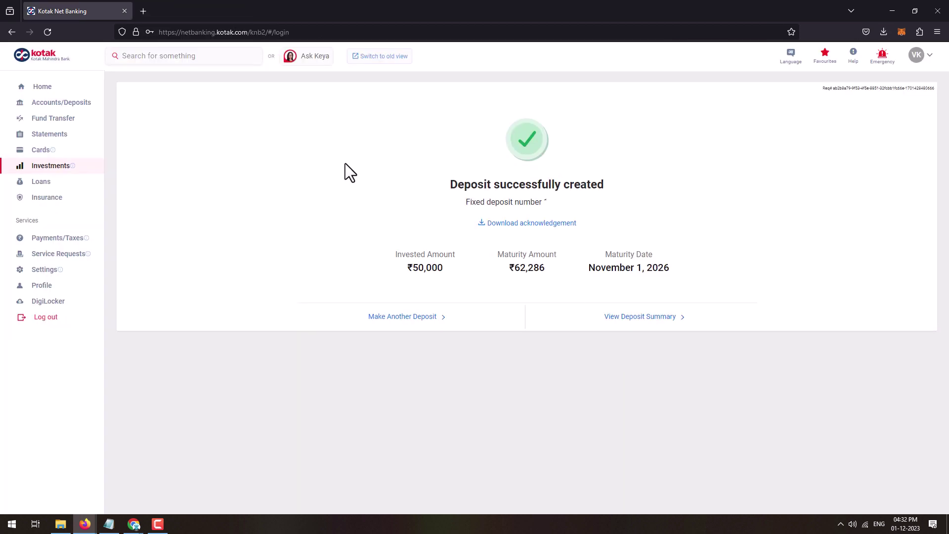